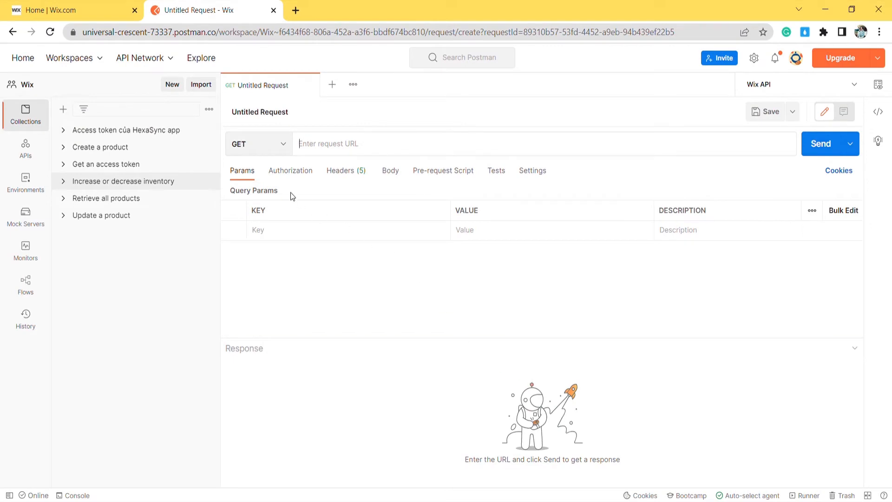
Make the request a POST with a raw JSON body holding the refresh-token payload
{"action": "left_click", "coordinate": [255, 148]}
{"action": "left_click", "coordinate": [270, 194]}
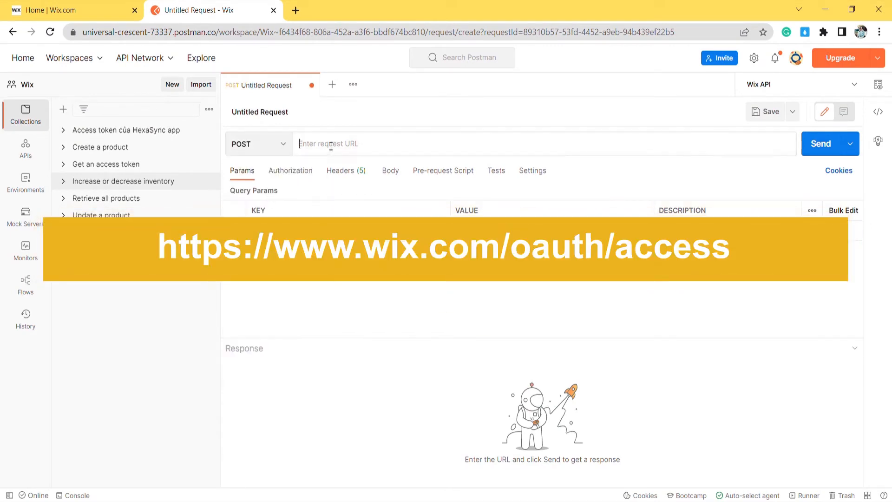
{"action": "type", "text": "https://www.wix.com/oauth/access"}
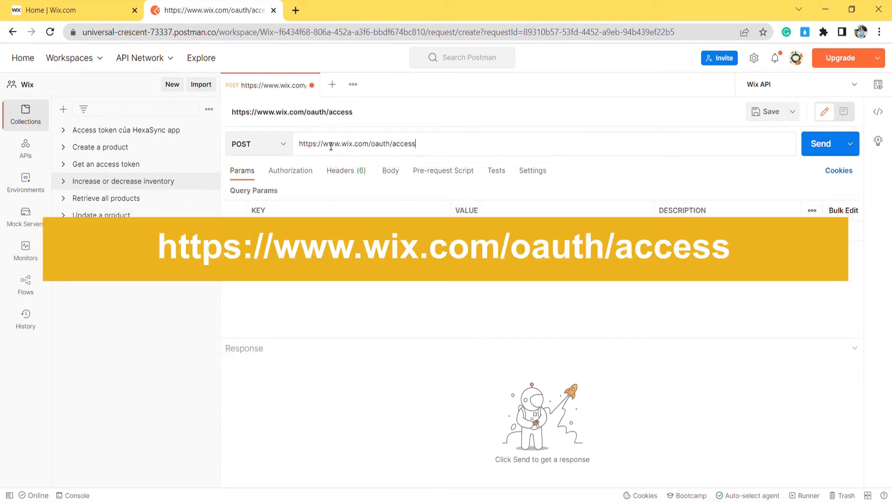
{"action": "left_click", "coordinate": [392, 171]}
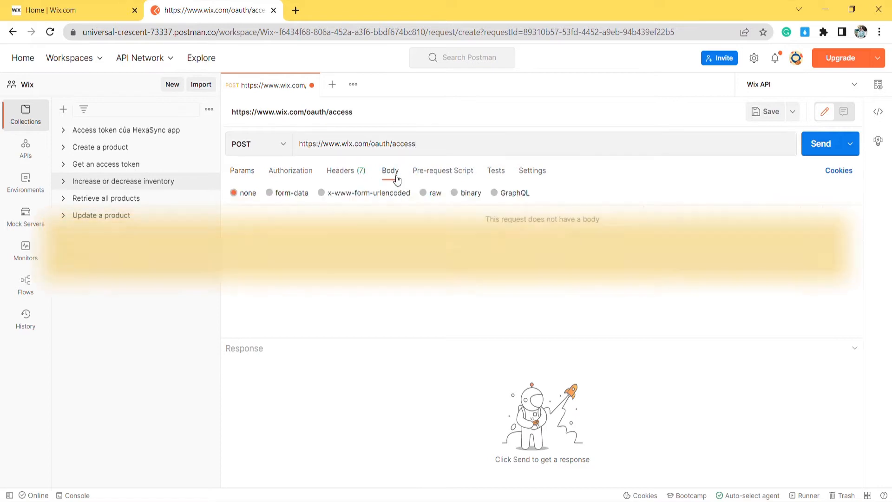
{"action": "left_click", "coordinate": [431, 192]}
{"action": "left_click", "coordinate": [558, 193]}
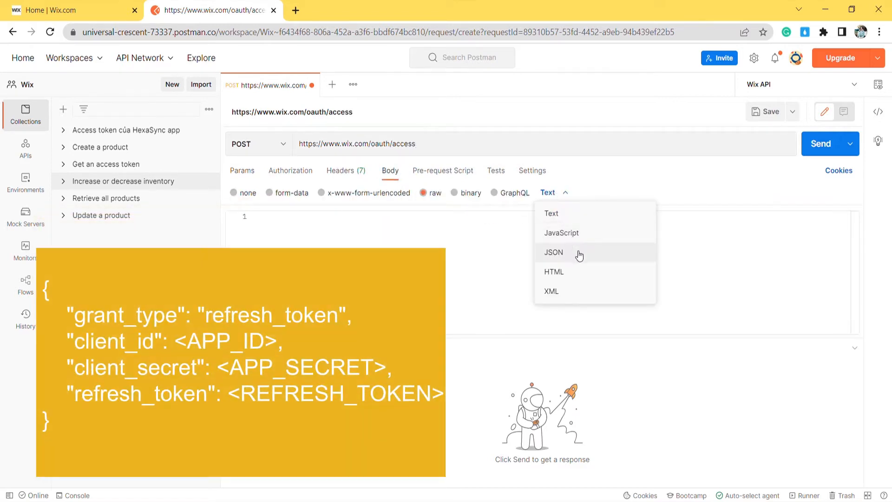
{"action": "left_click", "coordinate": [576, 253]}
{"action": "key", "text": "ctrl+v"}
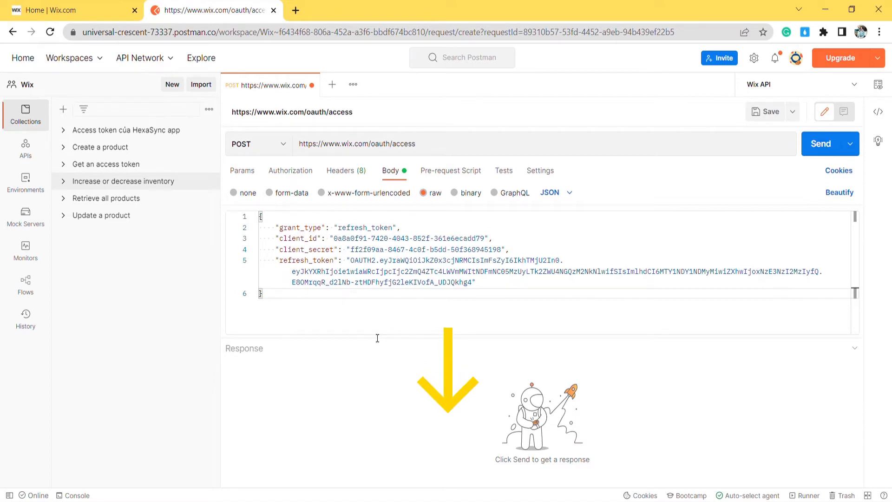
Send the token refresh request and read the returned access and refresh tokens
{"action": "left_click", "coordinate": [819, 143]}
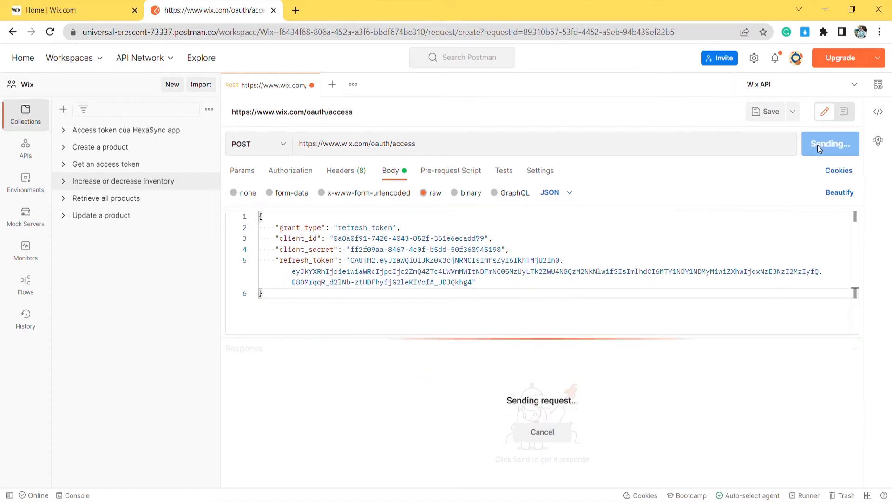
{"action": "left_click_drag", "start_coordinate": [588, 338], "coordinate": [588, 309]}
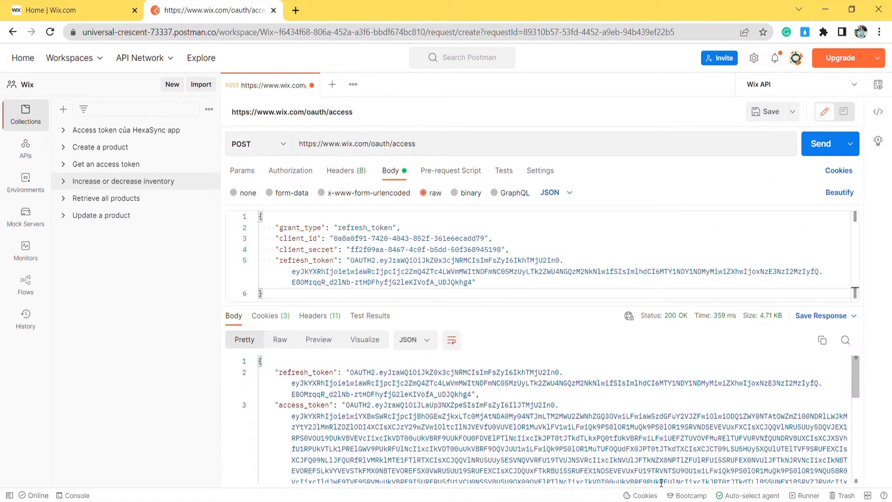
In the Wix dashboard, open the Shoes product from the store's product list
{"action": "left_click", "coordinate": [62, 10]}
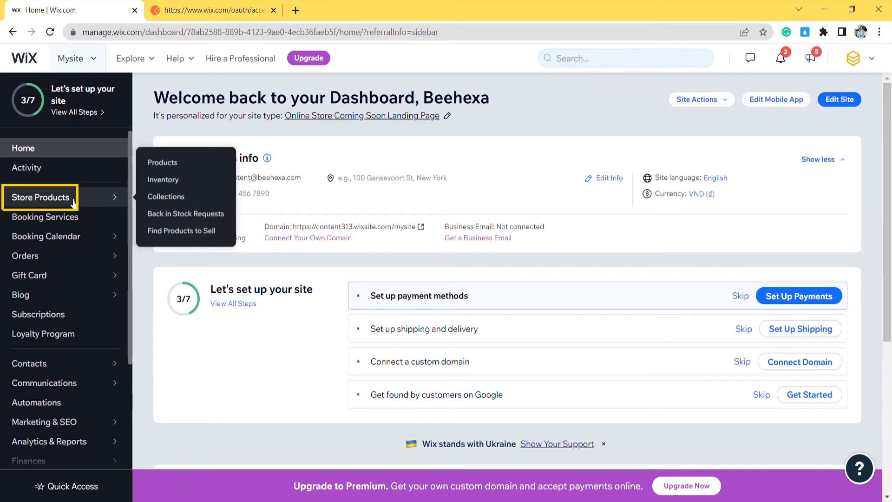
{"action": "mouse_move", "coordinate": [41, 198]}
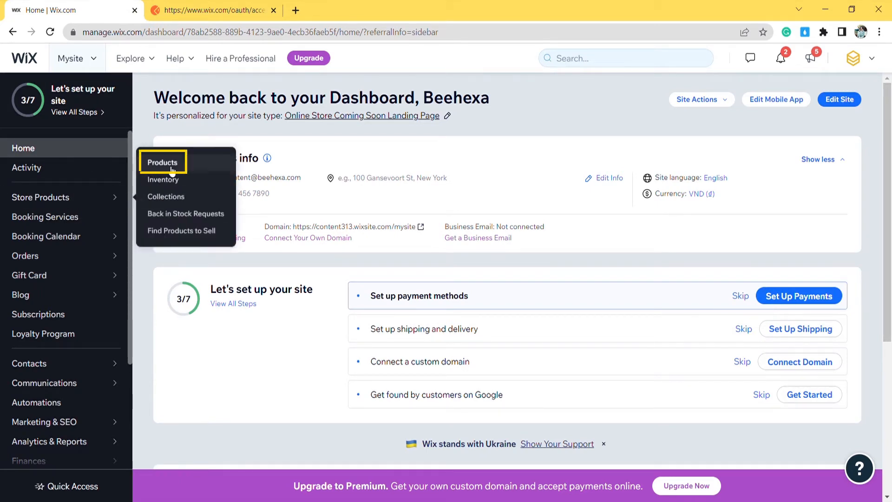
{"action": "left_click", "coordinate": [167, 164]}
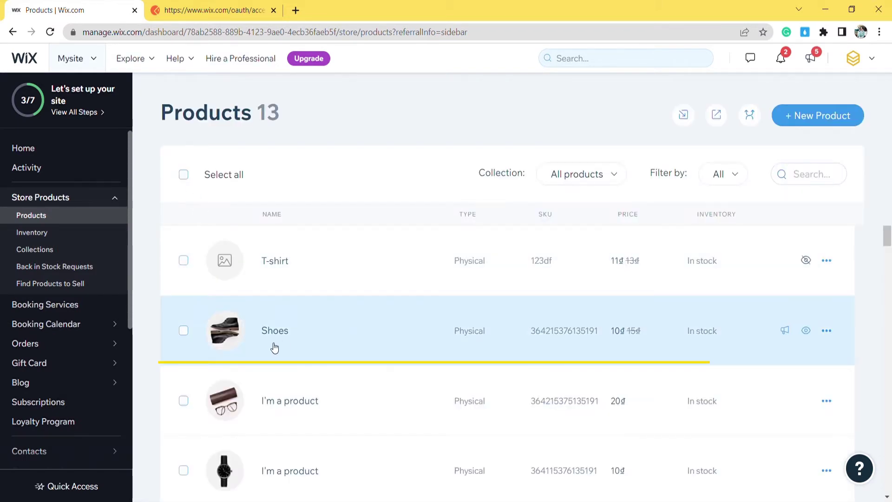
{"action": "left_click", "coordinate": [184, 332]}
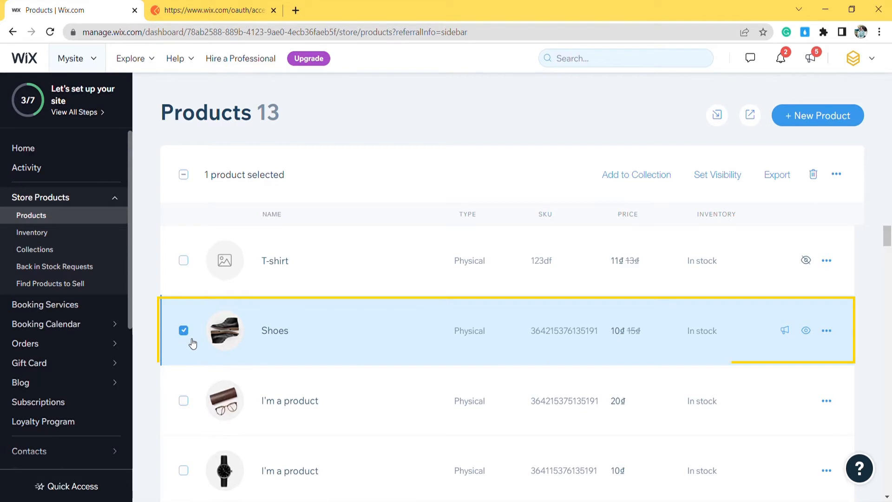
{"action": "left_click", "coordinate": [281, 336]}
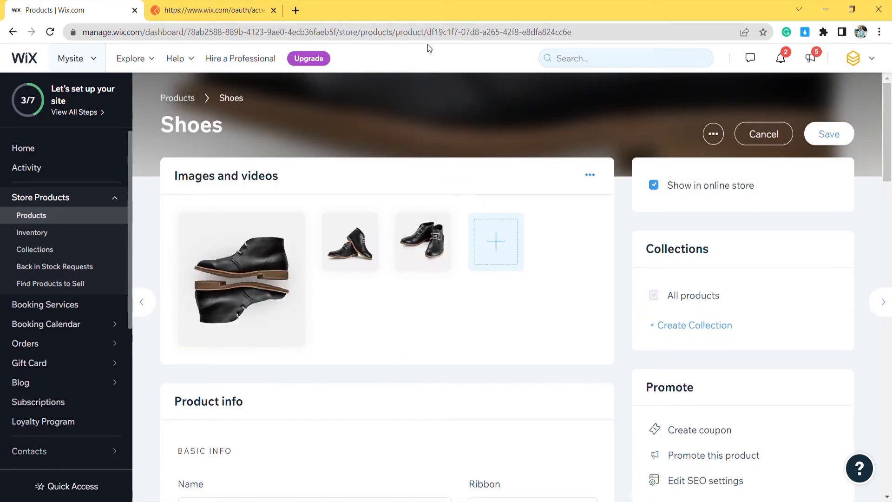
Grab the Shoes product ID from the page address for the API calls
{"action": "left_click_drag", "start_coordinate": [426, 32], "coordinate": [614, 32]}
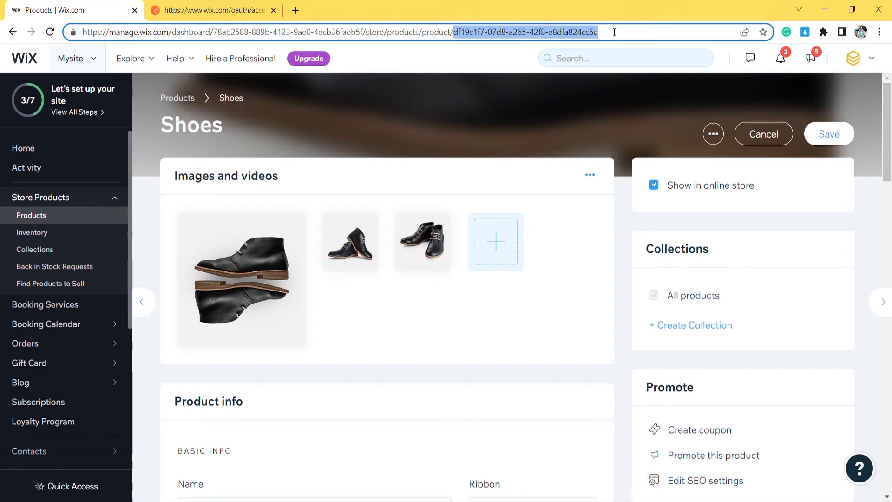
{"action": "scroll", "coordinate": [514, 356], "scroll_direction": "down", "scroll_amount": 5}
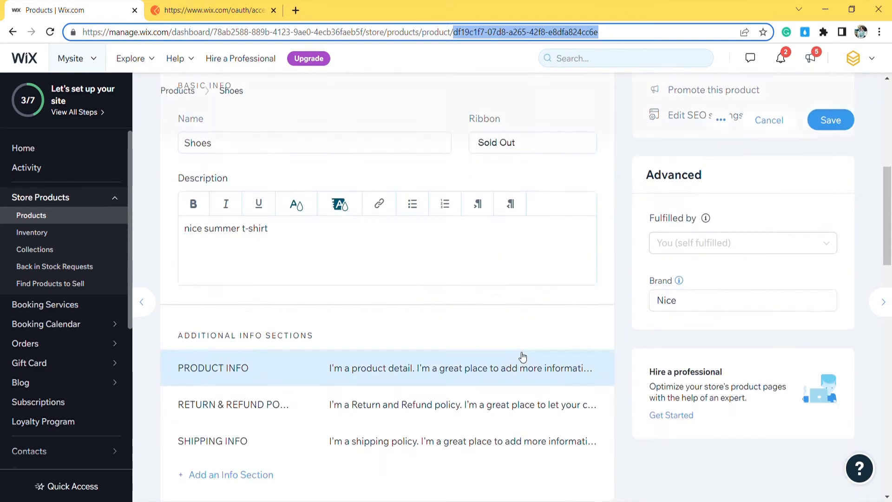
{"action": "scroll", "coordinate": [519, 357], "scroll_direction": "down", "scroll_amount": 5}
{"action": "scroll", "coordinate": [523, 356], "scroll_direction": "down", "scroll_amount": 4}
{"action": "scroll", "coordinate": [522, 358], "scroll_direction": "down", "scroll_amount": 1}
{"action": "scroll", "coordinate": [521, 357], "scroll_direction": "down", "scroll_amount": 4}
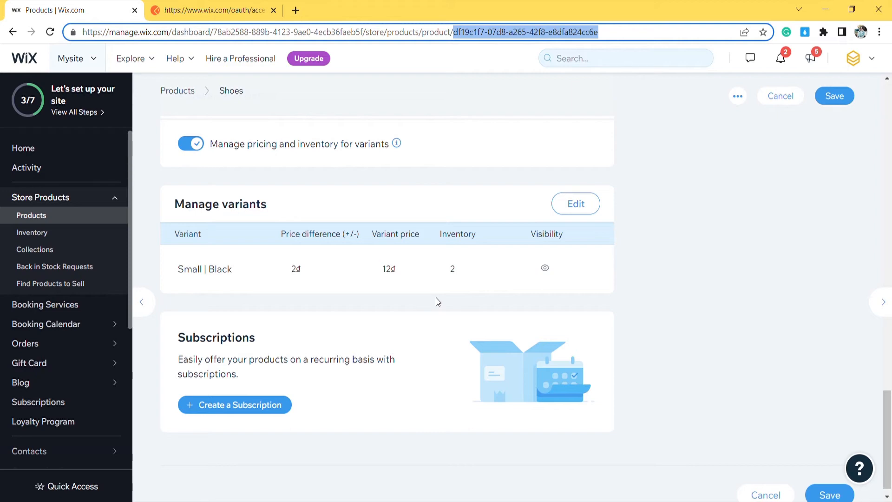
{"action": "left_click", "coordinate": [456, 305]}
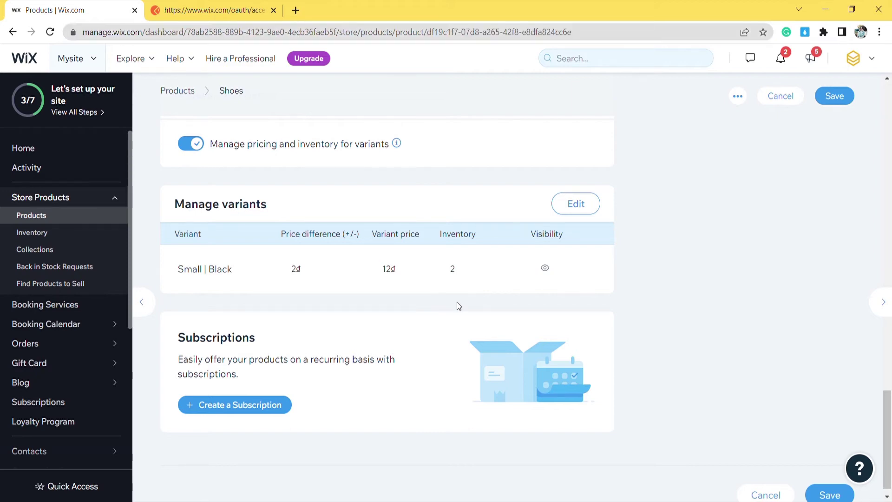
Create a new POST request to the Shoes variants query URL
{"action": "left_click", "coordinate": [257, 9]}
{"action": "left_click", "coordinate": [329, 84]}
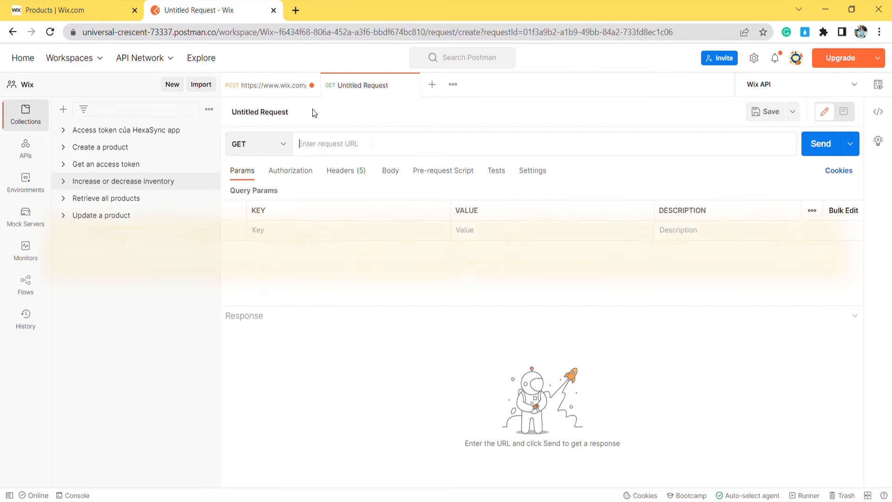
{"action": "left_click", "coordinate": [278, 144]}
{"action": "mouse_move", "coordinate": [244, 190]}
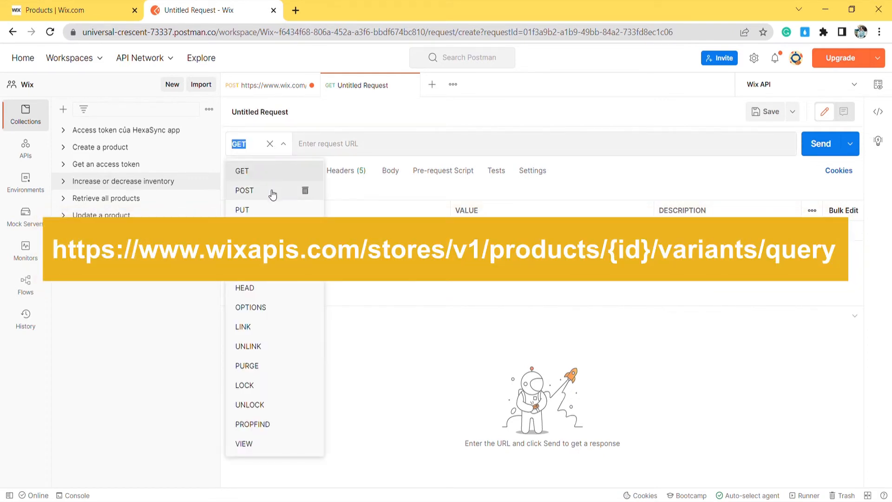
{"action": "left_click", "coordinate": [271, 191]}
{"action": "left_click", "coordinate": [309, 145]}
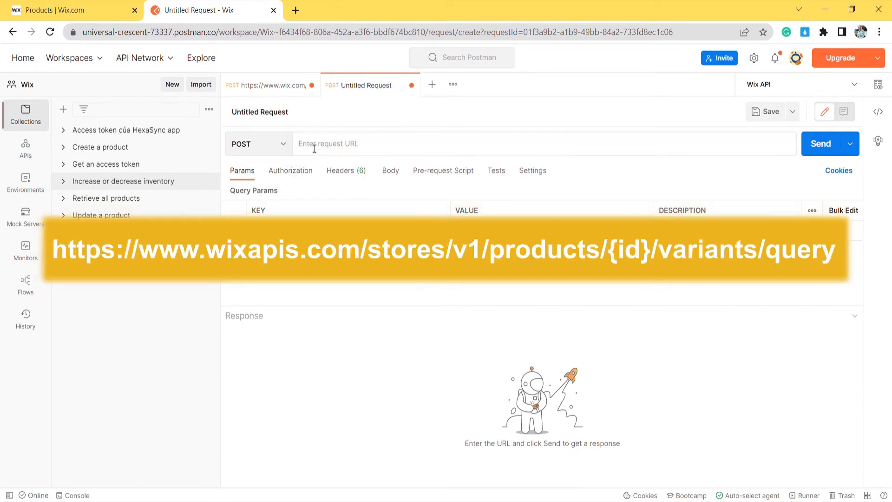
{"action": "type", "text": "https://www.wixapis.com/stores/v1/products/df19c1f7-07d8-a265-42f8-e8dfa824cc6e/variants/query"}
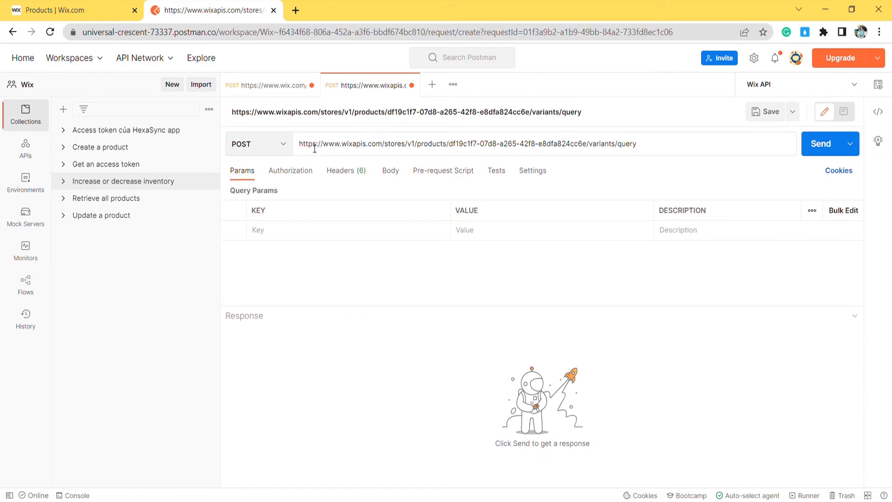
Add an Authorization header carrying the fresh access token copied from the refresh response
{"action": "left_click", "coordinate": [332, 170]}
{"action": "left_click", "coordinate": [334, 231]}
{"action": "type", "text": "auth"}
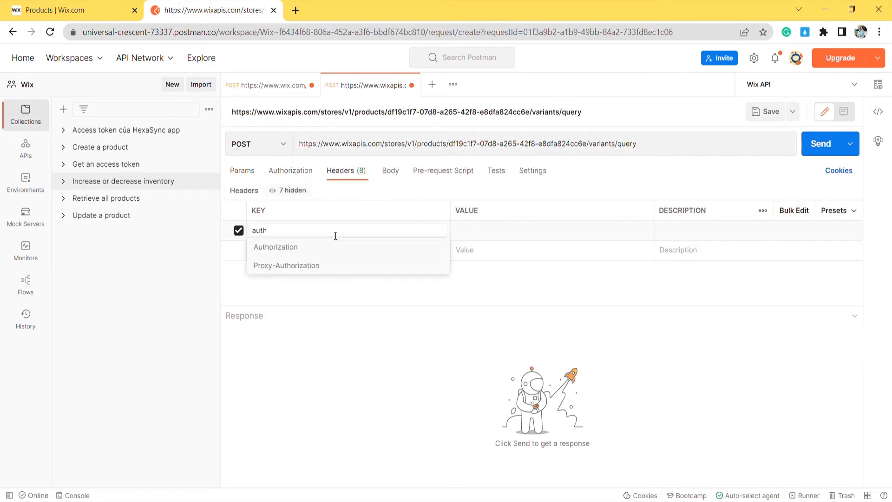
{"action": "left_click", "coordinate": [335, 246]}
{"action": "left_click", "coordinate": [273, 85]}
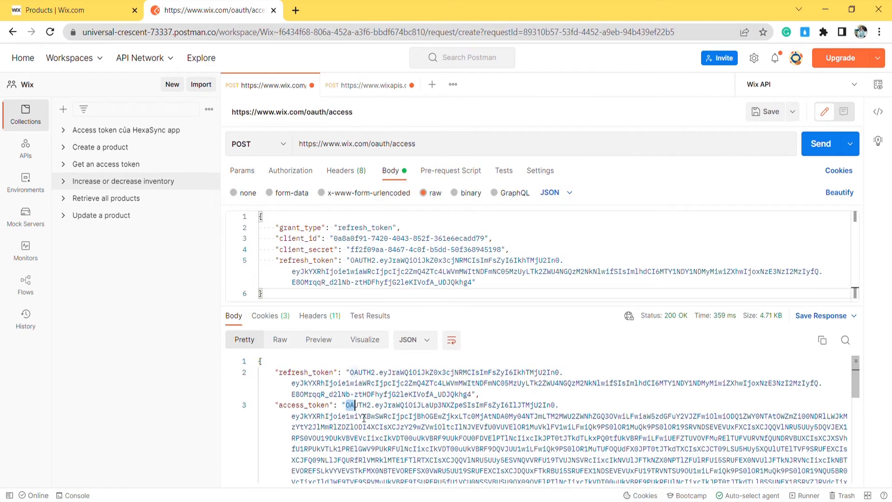
{"action": "left_click_drag", "start_coordinate": [354, 405], "coordinate": [639, 472]}
{"action": "key", "text": "ctrl+c"}
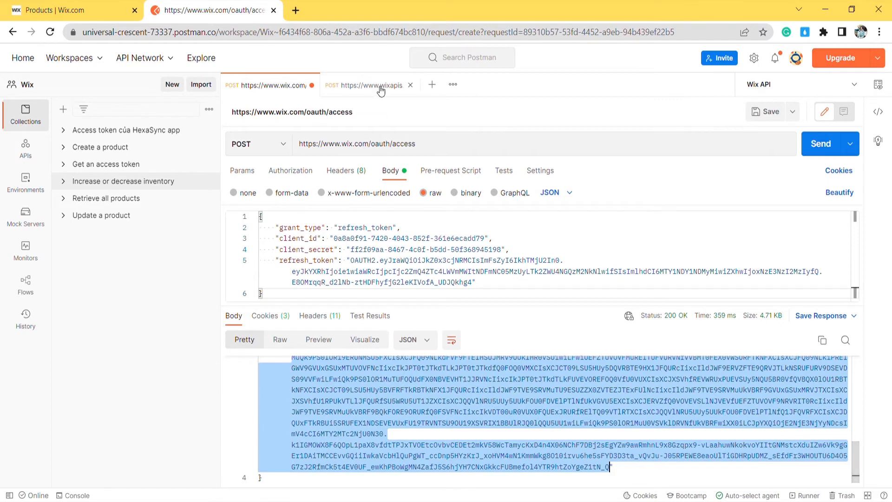
{"action": "left_click", "coordinate": [373, 85]}
{"action": "left_click", "coordinate": [466, 237]}
{"action": "key", "text": "ctrl+v"}
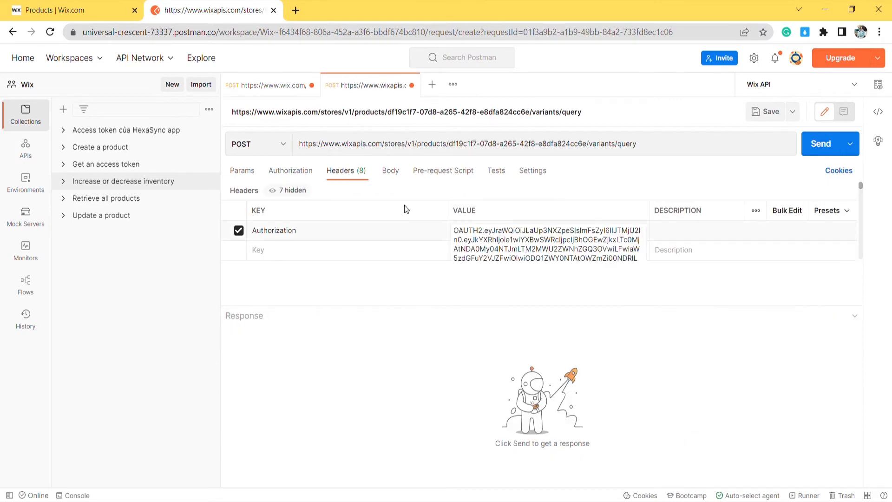
Give the request a raw JSON body filtering for the Black Shoes variant
{"action": "left_click", "coordinate": [390, 172]}
{"action": "left_click", "coordinate": [430, 194]}
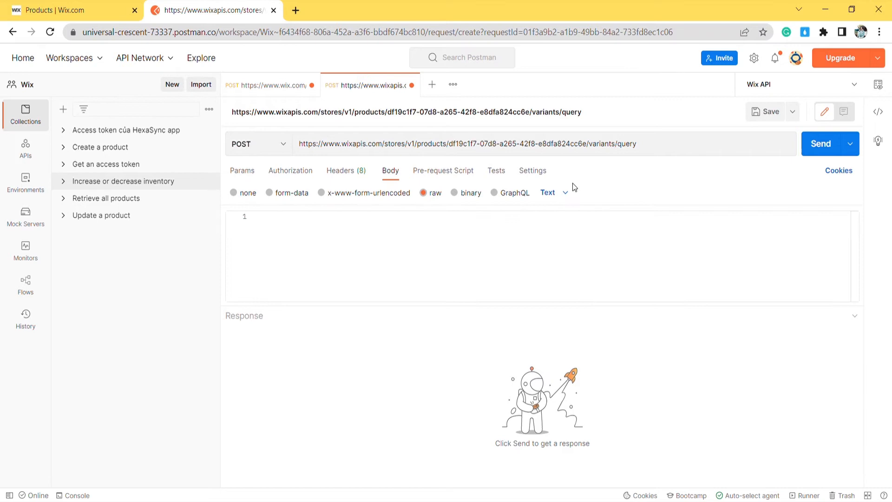
{"action": "left_click", "coordinate": [566, 193]}
{"action": "left_click", "coordinate": [573, 253]}
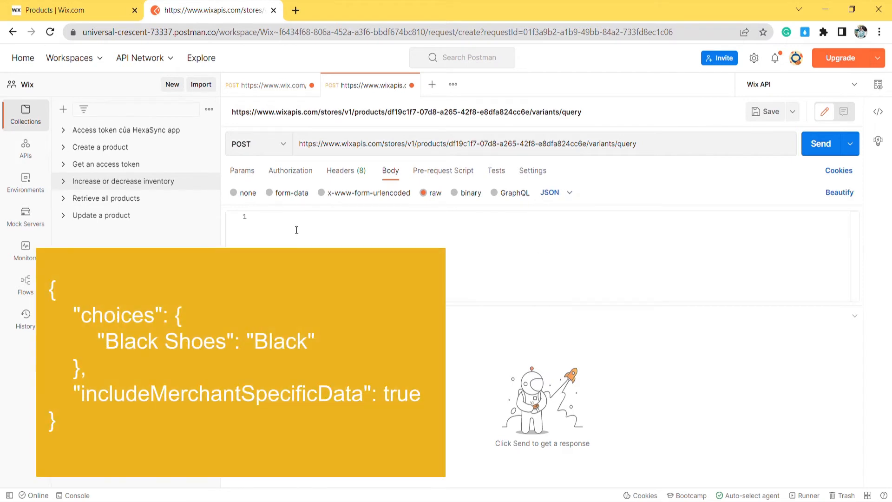
{"action": "key", "text": "ctrl+v"}
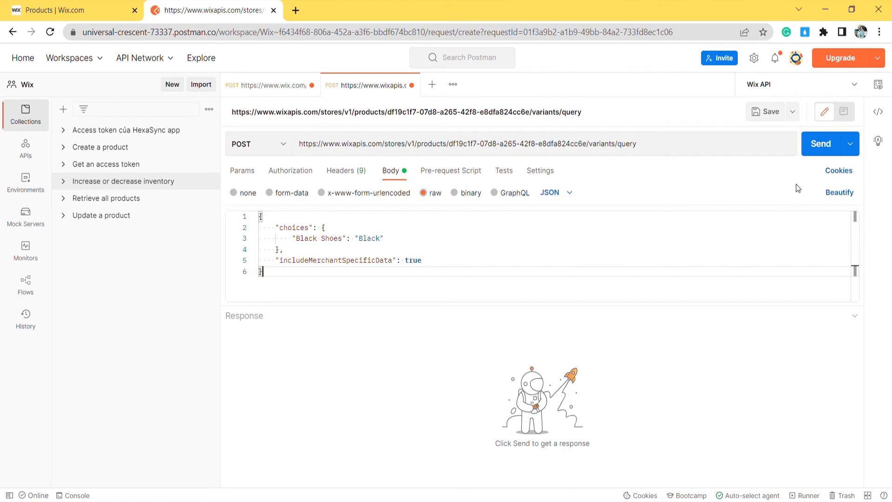
Send the variants query and select the Small/Black variant id in the 200 OK response
{"action": "left_click", "coordinate": [821, 143]}
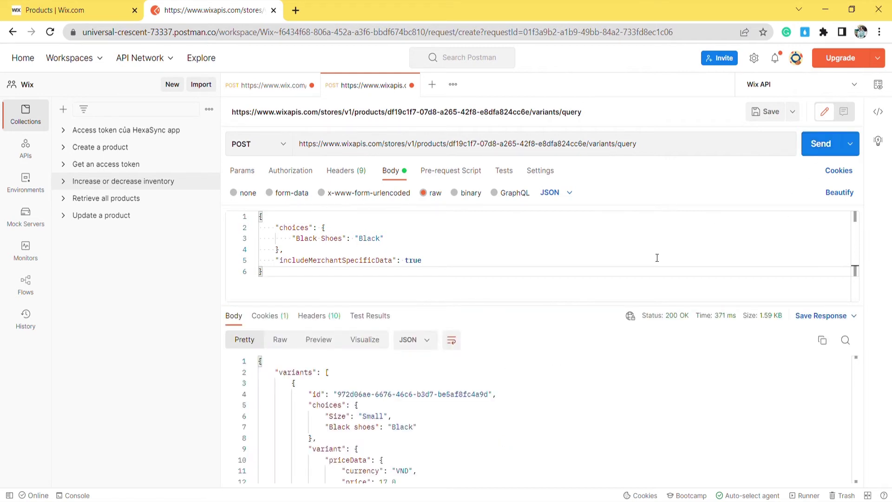
{"action": "left_click_drag", "start_coordinate": [579, 311], "coordinate": [580, 295]}
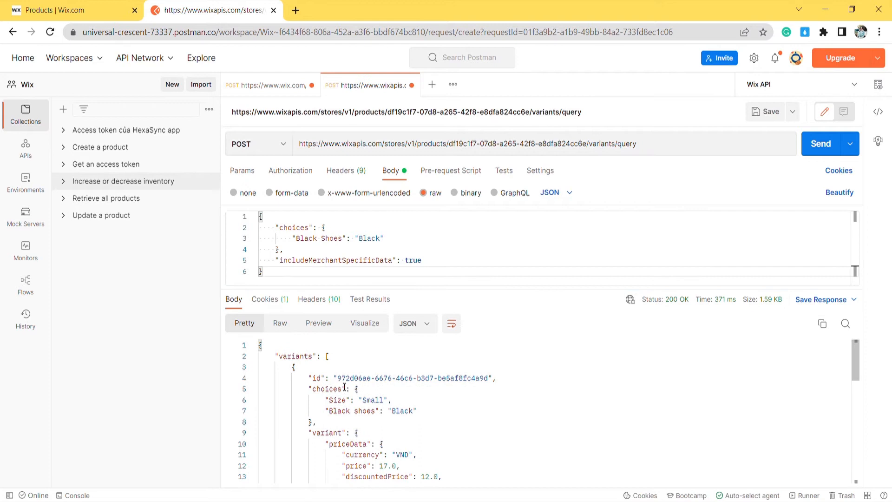
{"action": "left_click_drag", "start_coordinate": [338, 377], "coordinate": [474, 378]}
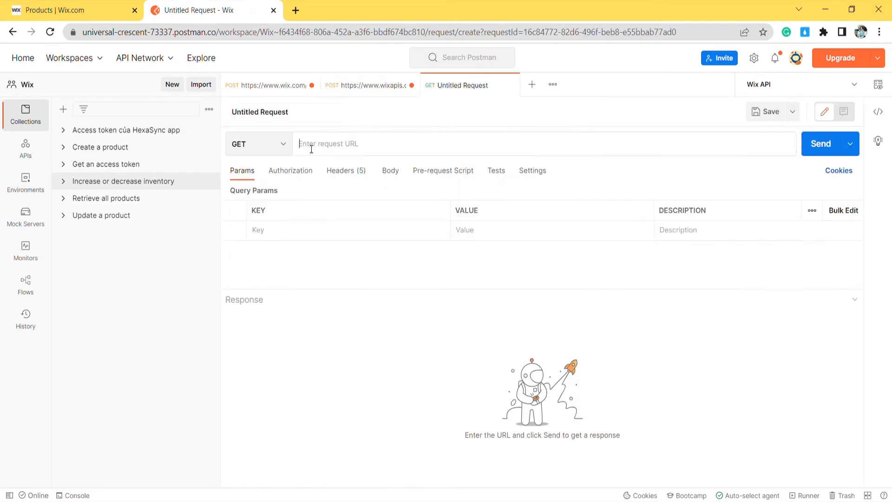
Create a new POST request to the inventoryItems increment URL
{"action": "left_click", "coordinate": [278, 145]}
{"action": "left_click", "coordinate": [285, 190]}
{"action": "left_click", "coordinate": [309, 147]}
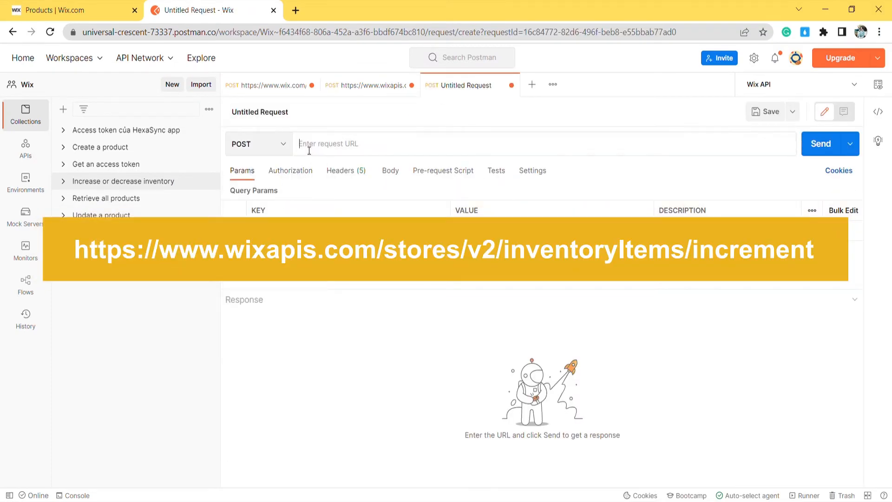
{"action": "key", "text": "ctrl+v"}
Add an Authorization header with the access token copied from the refresh response
{"action": "left_click", "coordinate": [342, 170]}
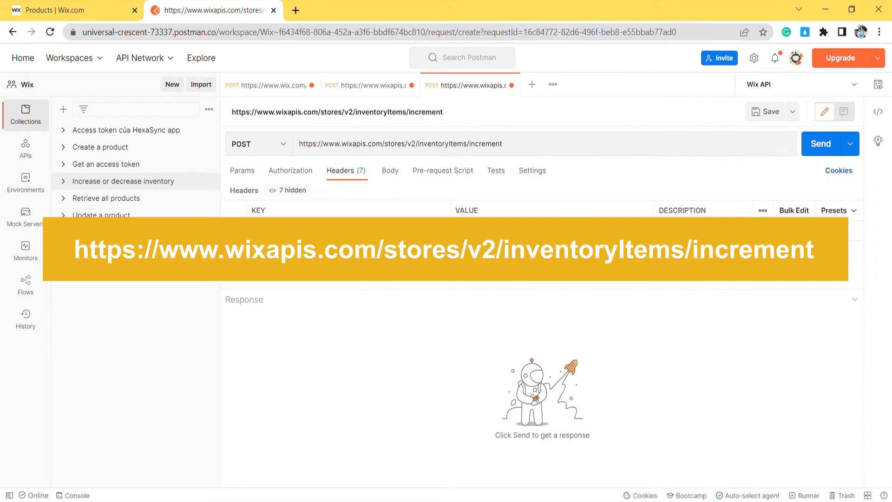
{"action": "type", "text": "Au"}
{"action": "left_click", "coordinate": [374, 245]}
{"action": "left_click", "coordinate": [467, 236]}
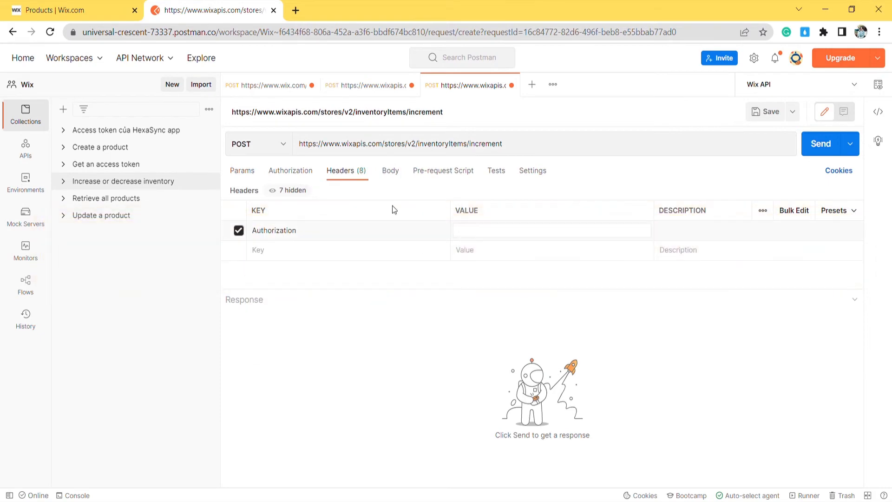
{"action": "left_click", "coordinate": [266, 85]}
{"action": "left_click_drag", "start_coordinate": [259, 363], "coordinate": [612, 470]}
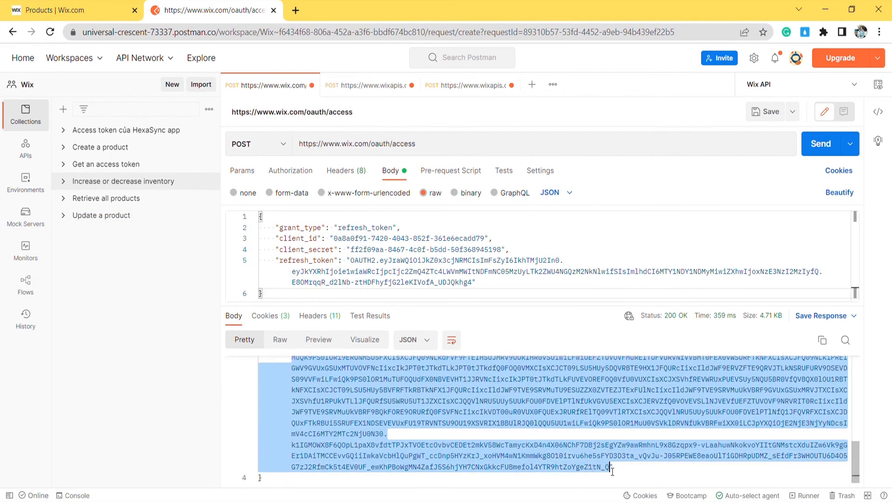
{"action": "key", "text": "ctrl+c"}
{"action": "left_click", "coordinate": [474, 85]}
{"action": "left_click", "coordinate": [491, 240]}
{"action": "key", "text": "ctrl+v"}
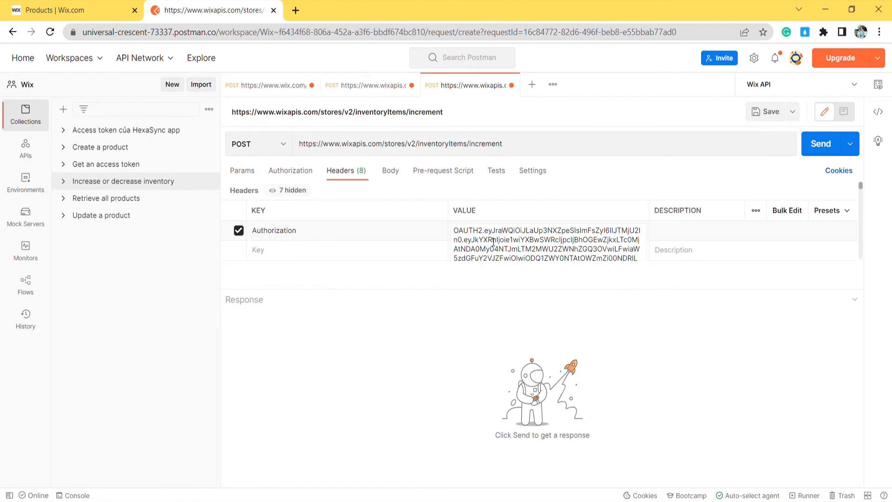
Give the request a raw JSON body with the product and variant IDs and incrementBy 10
{"action": "left_click", "coordinate": [391, 170]}
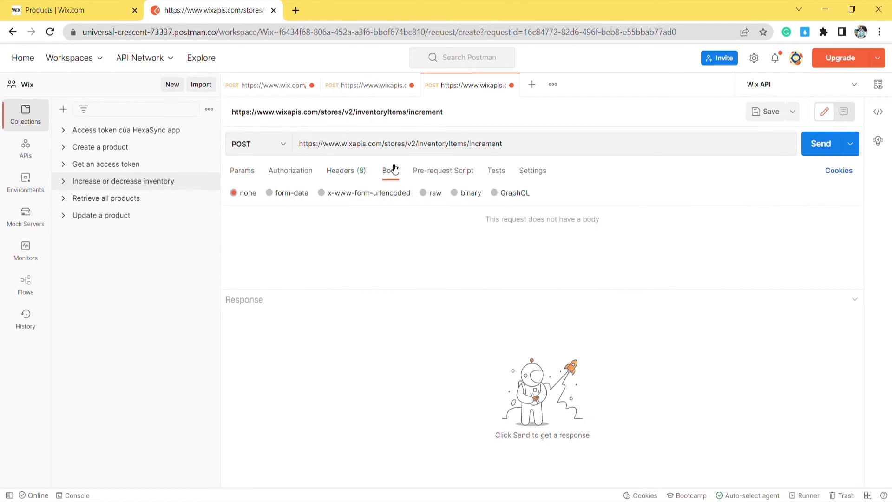
{"action": "left_click", "coordinate": [423, 194]}
{"action": "left_click", "coordinate": [550, 192]}
{"action": "left_click", "coordinate": [565, 251]}
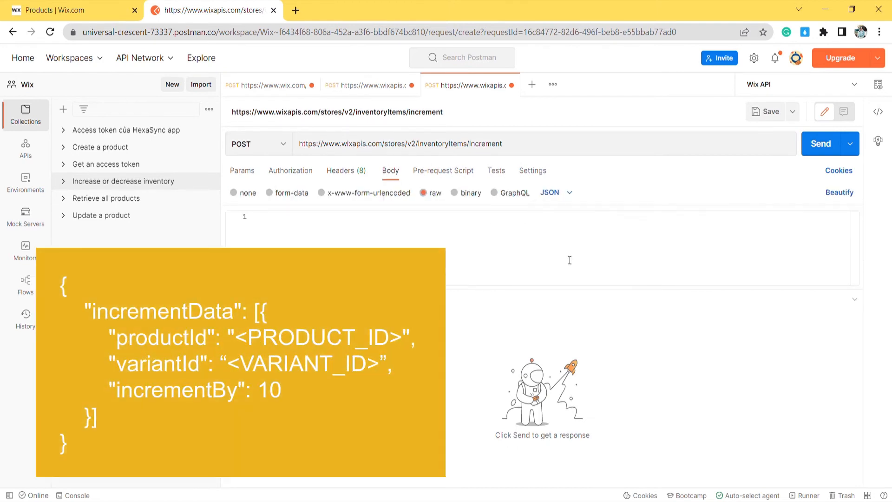
{"action": "key", "text": "ctrl+v"}
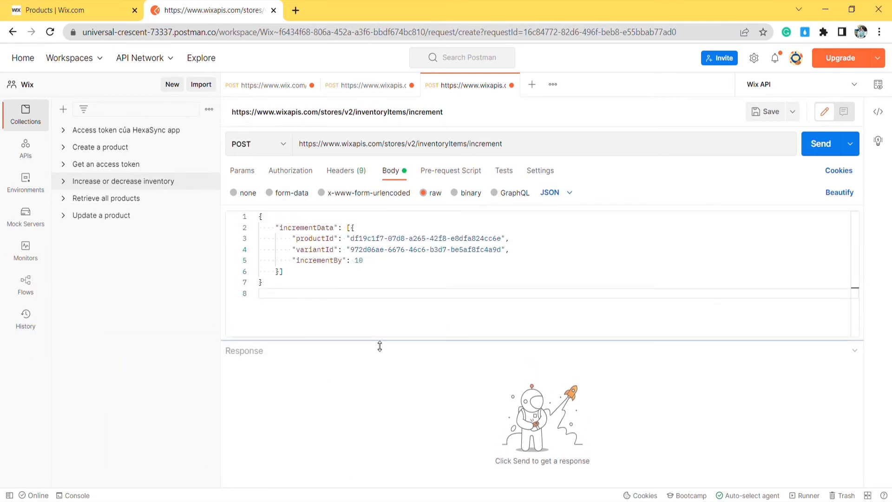
{"action": "left_click_drag", "start_coordinate": [375, 295], "coordinate": [379, 332]}
Send the increment request, getting 200 OK, and return to the Wix dashboard
{"action": "left_click", "coordinate": [816, 144]}
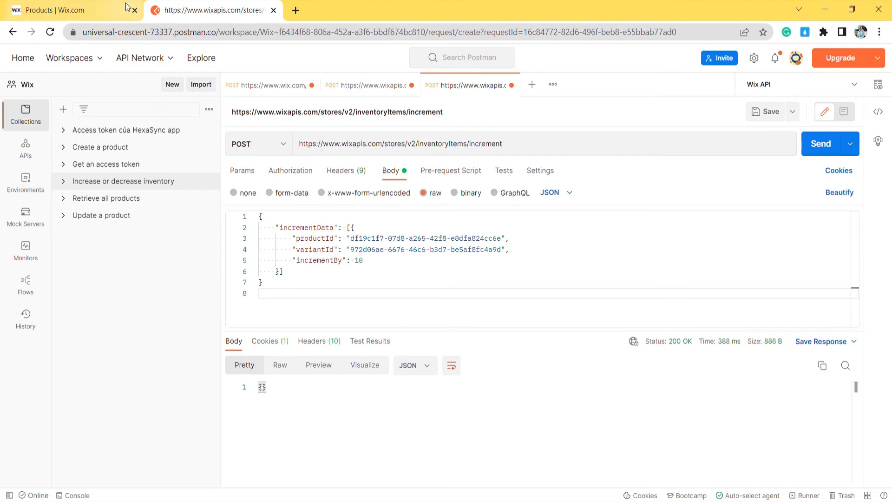
{"action": "left_click", "coordinate": [72, 6]}
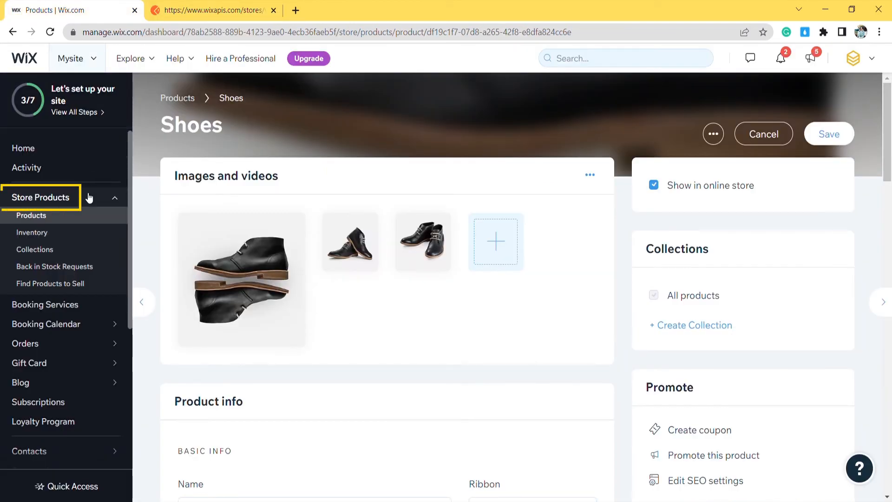
{"action": "mouse_move", "coordinate": [41, 197]}
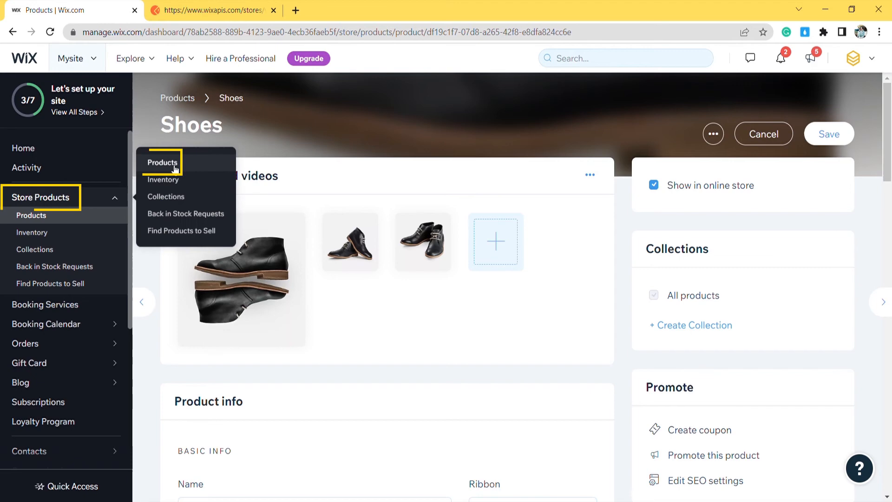
Reload the store's Products list and select the Shoes product
{"action": "left_click", "coordinate": [175, 168]}
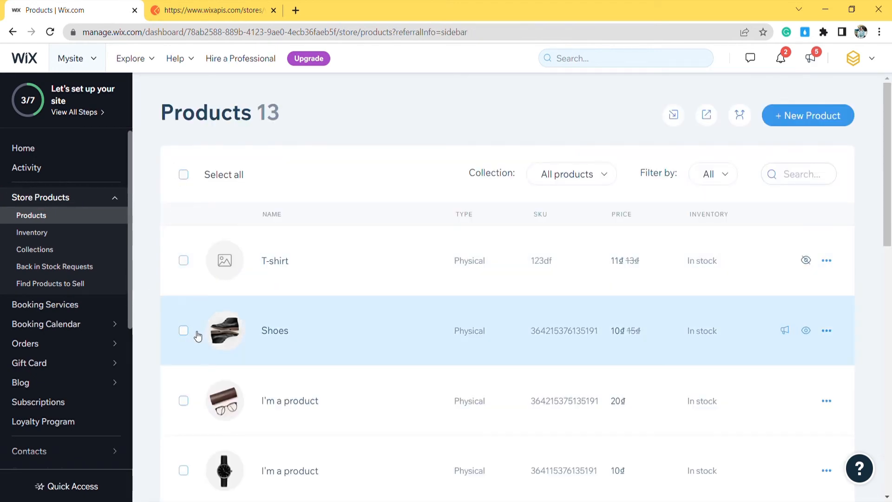
{"action": "left_click", "coordinate": [183, 334]}
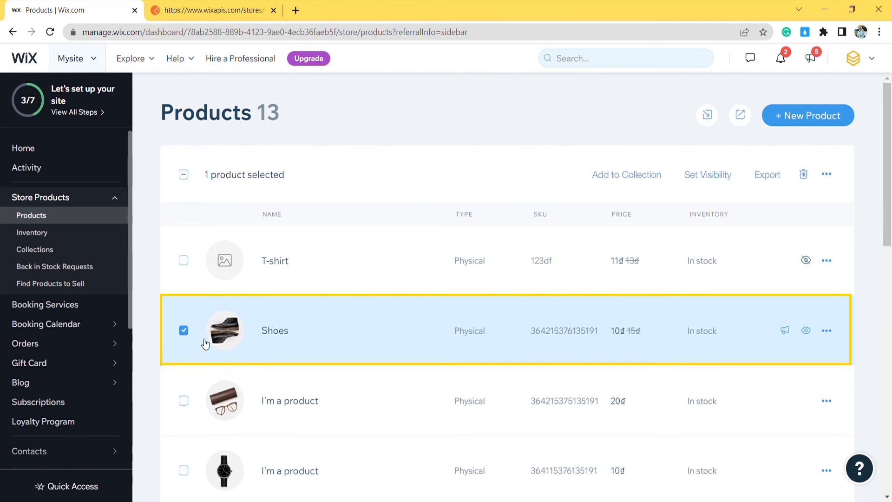
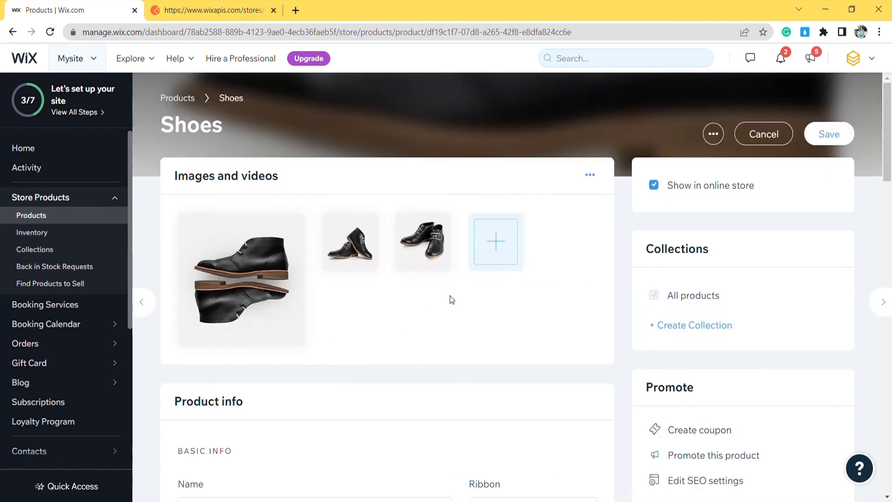
{"action": "left_click_drag", "start_coordinate": [887, 122], "coordinate": [888, 399]}
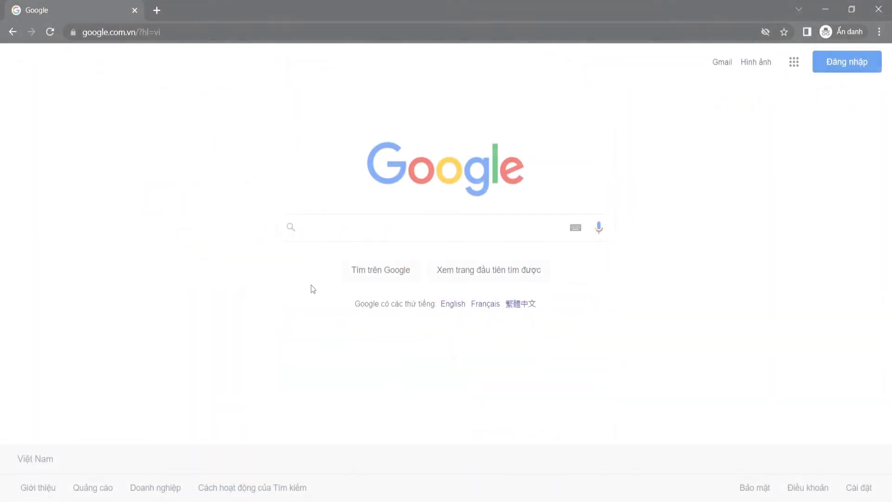
{"action": "type", "text": "be"}
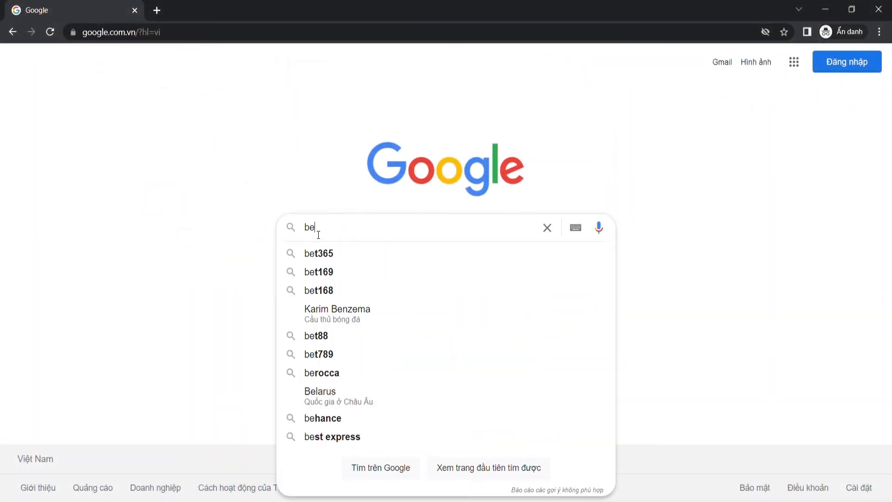
{"action": "type", "text": "ehexa.com"}
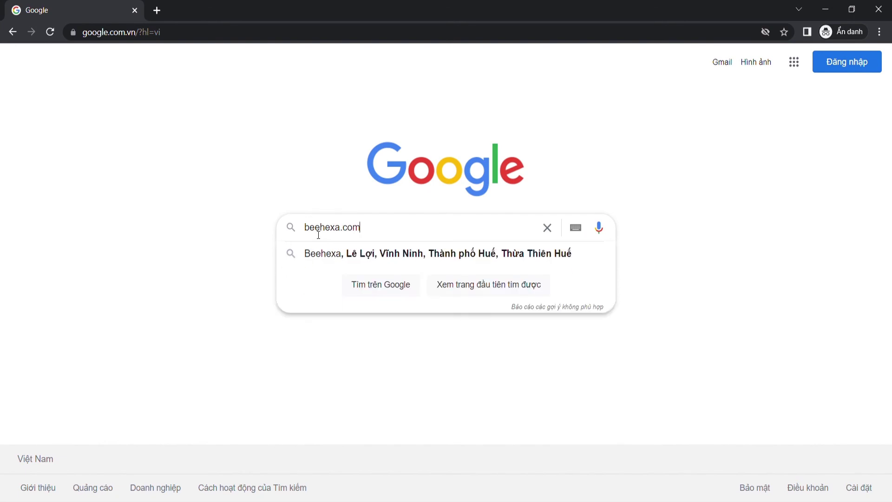
Search Google for beehexa.com and open the Beehexa home page from the results
{"action": "key", "text": "Return"}
{"action": "left_click", "coordinate": [233, 205]}
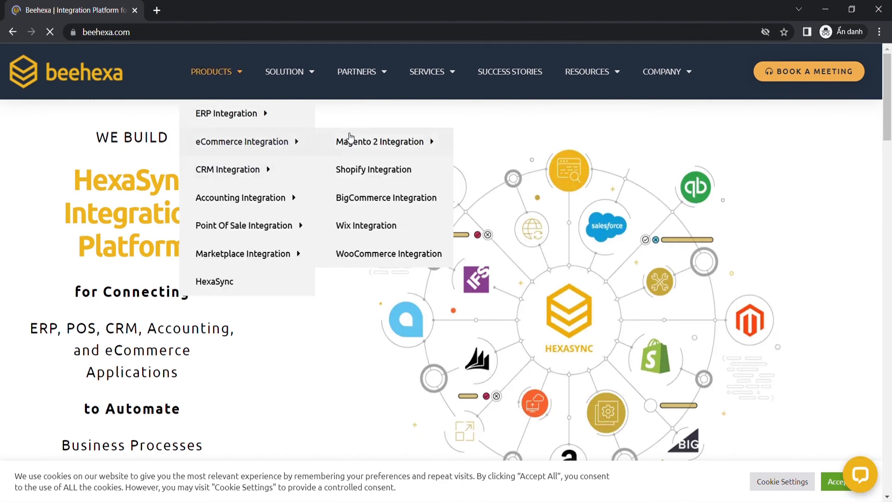
Open Beehexa's Wix Integration page showing its featured Wix integration products
{"action": "mouse_move", "coordinate": [380, 141]}
{"action": "left_click", "coordinate": [389, 228]}
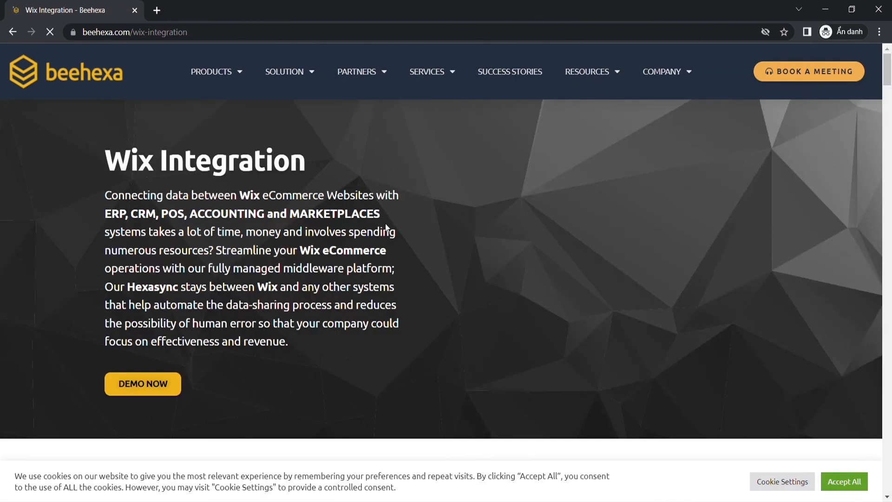
{"action": "scroll", "coordinate": [845, 202], "scroll_direction": "down", "scroll_amount": 3}
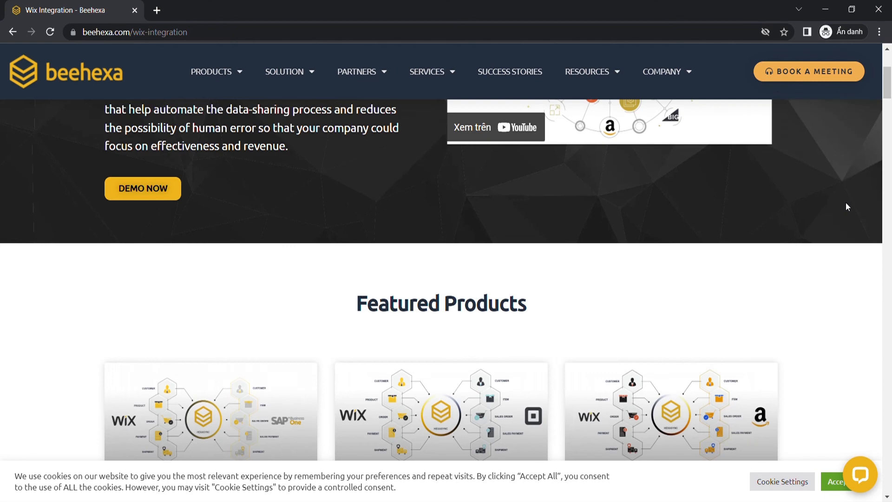
{"action": "scroll", "coordinate": [846, 202], "scroll_direction": "down", "scroll_amount": 3}
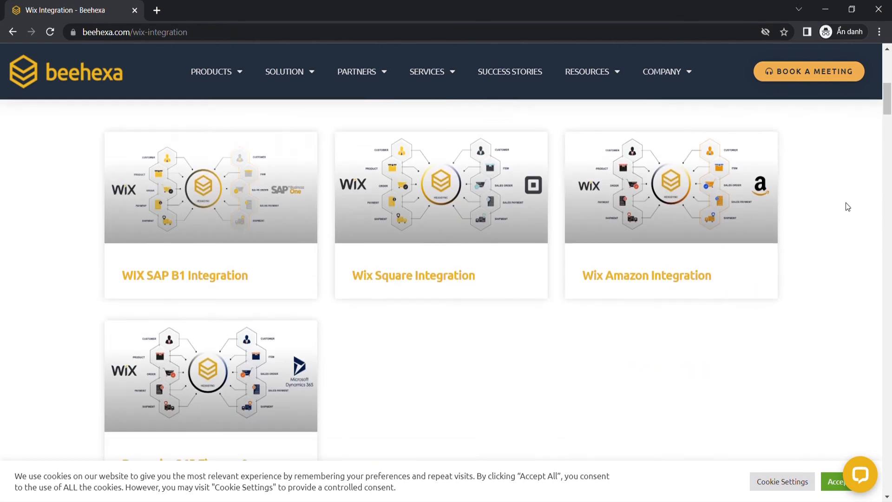